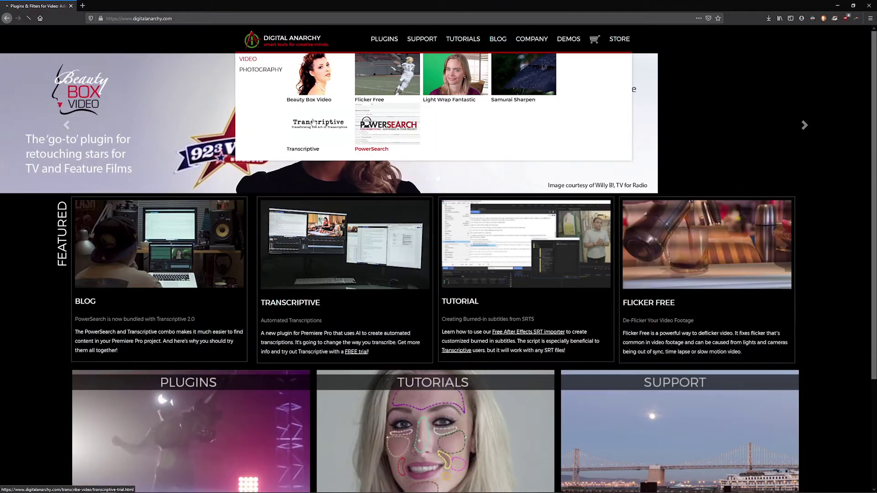
Step: Download the Windows Transcriptive 2.0.5 for Premiere Pro trial from Digital Anarchy's demos page
{"action": "left_click", "coordinate": [313, 122]}
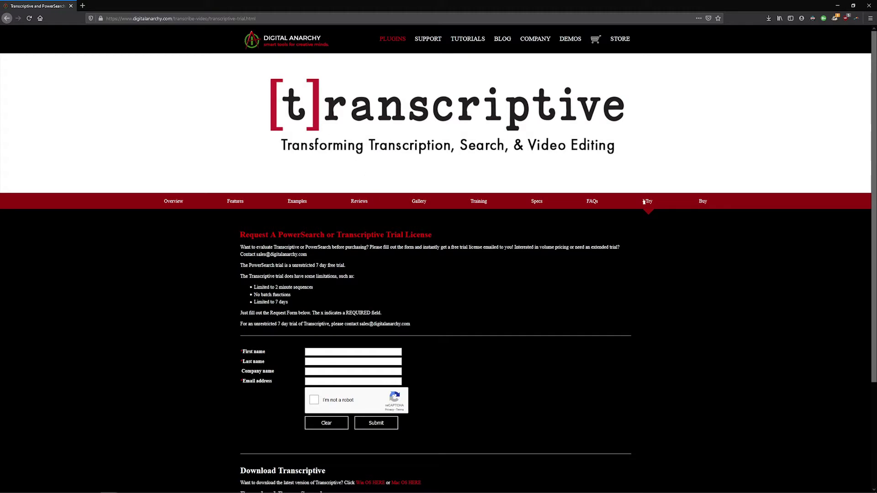
{"action": "scroll", "coordinate": [469, 275], "scroll_direction": "down", "scroll_amount": 3}
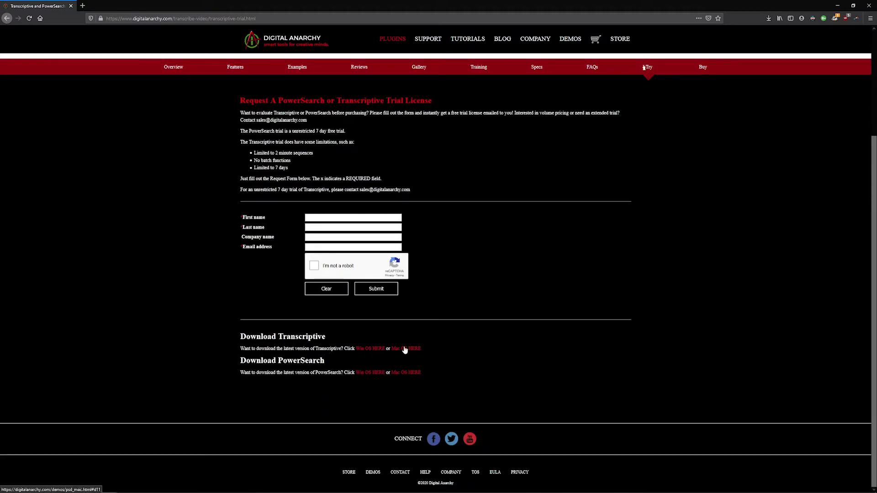
{"action": "left_click", "coordinate": [373, 348]}
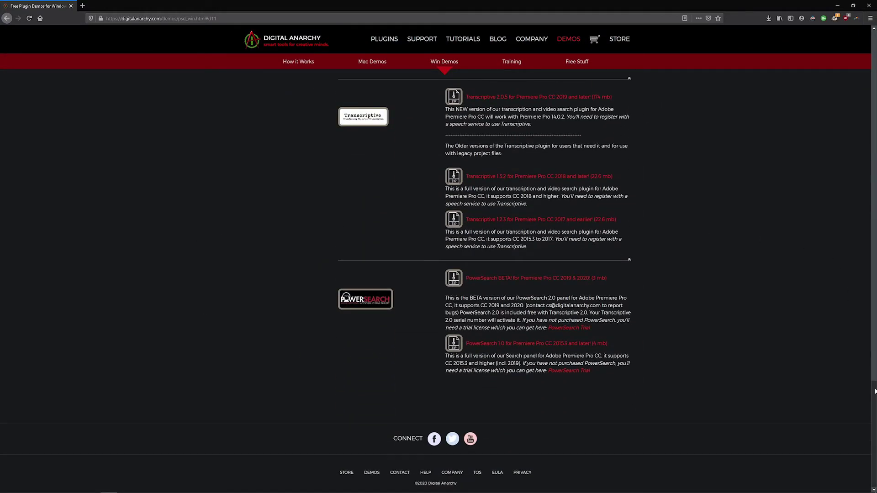
{"action": "scroll", "coordinate": [616, 206], "scroll_direction": "up", "scroll_amount": 4}
{"action": "scroll", "coordinate": [556, 135], "scroll_direction": "down", "scroll_amount": 4}
{"action": "left_click", "coordinate": [556, 134]}
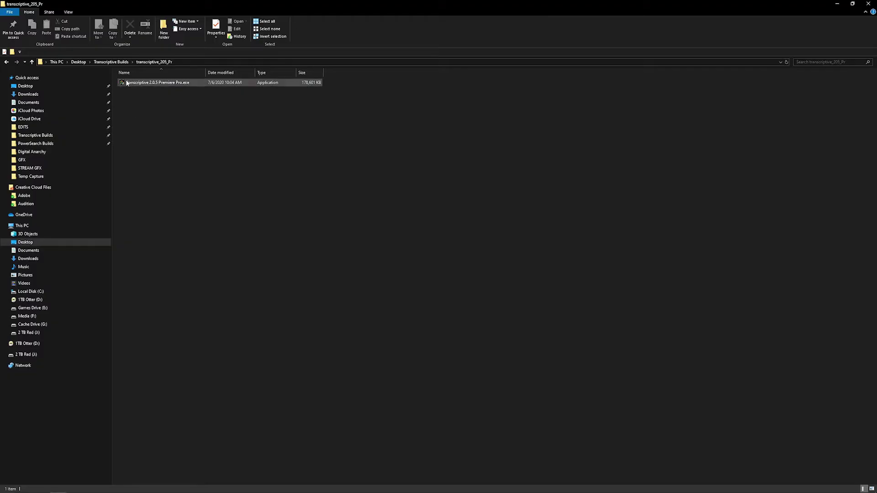
Step: Run the Transcriptive 2.0.5 Premiere Pro installer to Finish, using the default install location
{"action": "left_click", "coordinate": [126, 83]}
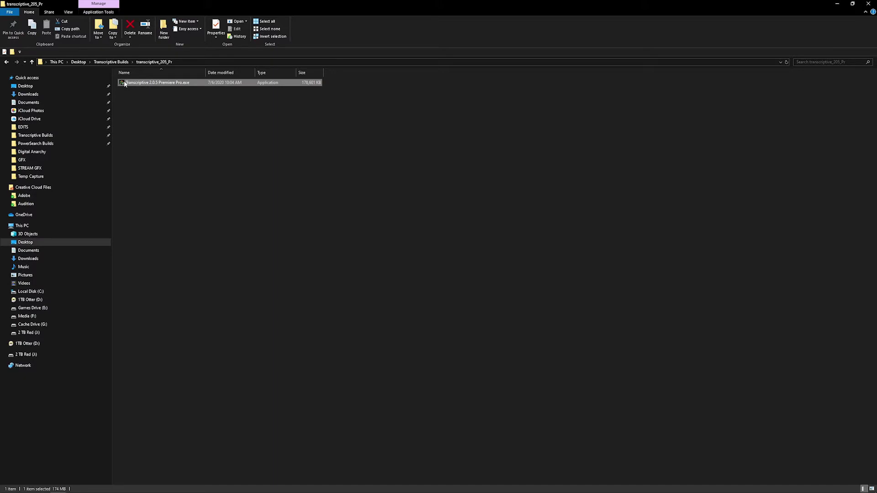
{"action": "double_click", "coordinate": [125, 83]}
{"action": "left_click", "coordinate": [478, 305]}
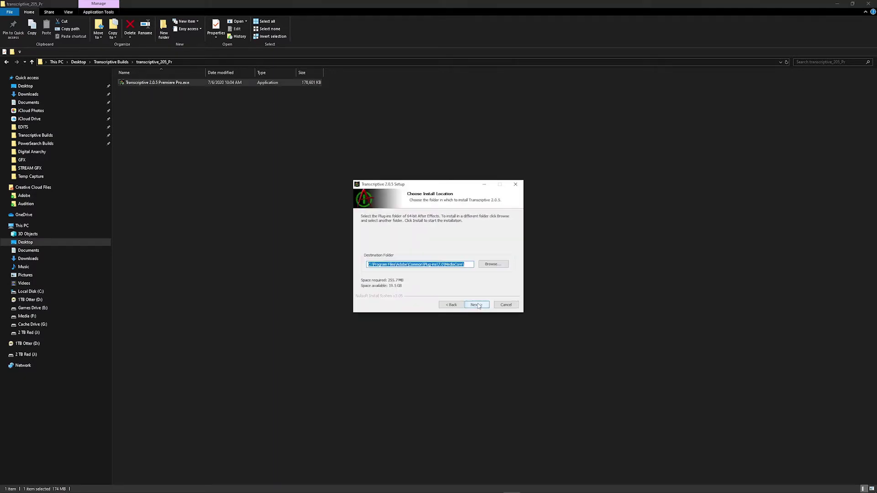
{"action": "left_click", "coordinate": [478, 305]}
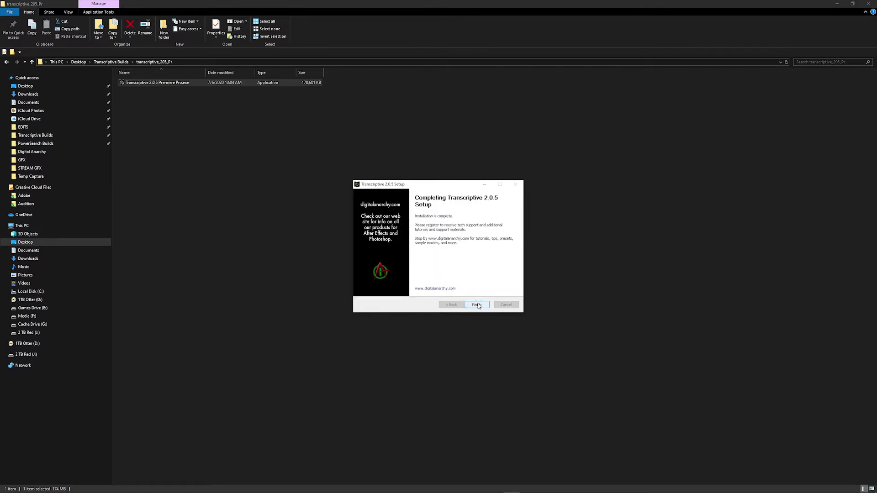
{"action": "left_click", "coordinate": [477, 306]}
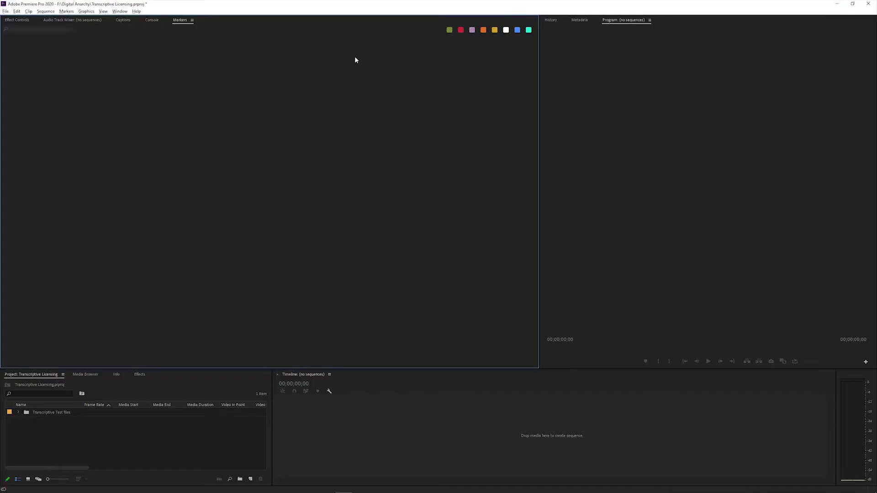
Step: Open Transcriptive from the Window > Extensions menu
{"action": "left_click", "coordinate": [121, 12]}
{"action": "mouse_move", "coordinate": [132, 36]}
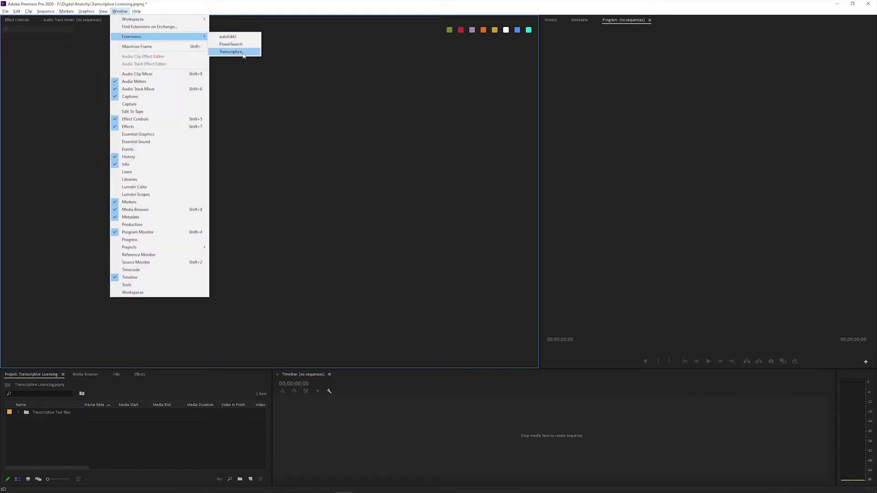
{"action": "left_click", "coordinate": [242, 52]}
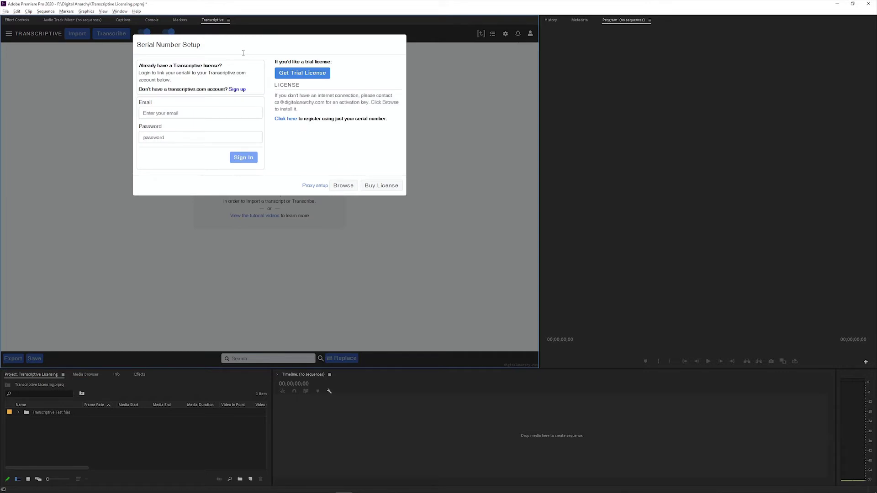
Step: Request a trial license in the Serial Number Setup dialog
{"action": "left_click_drag", "start_coordinate": [138, 44], "coordinate": [214, 48]}
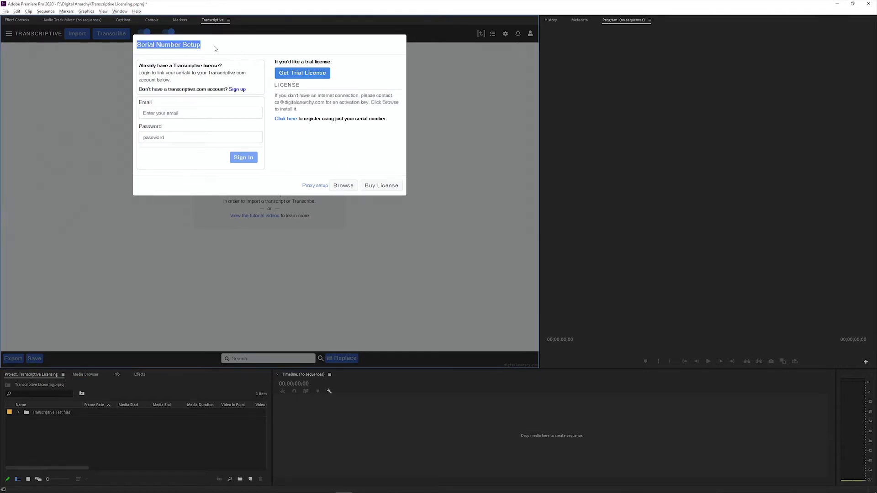
{"action": "left_click", "coordinate": [328, 76]}
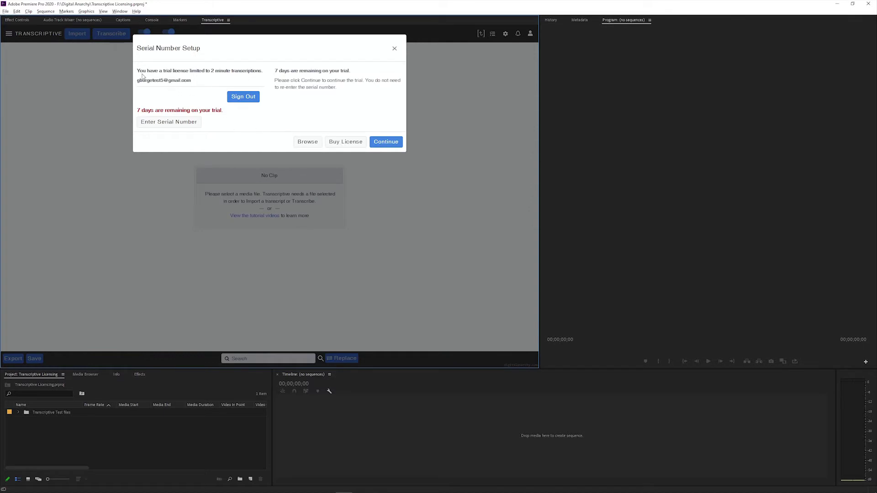
Step: Review the 2-minute transcription limit and remaining trial days, then continue with the trial
{"action": "left_click_drag", "start_coordinate": [137, 71], "coordinate": [265, 72]}
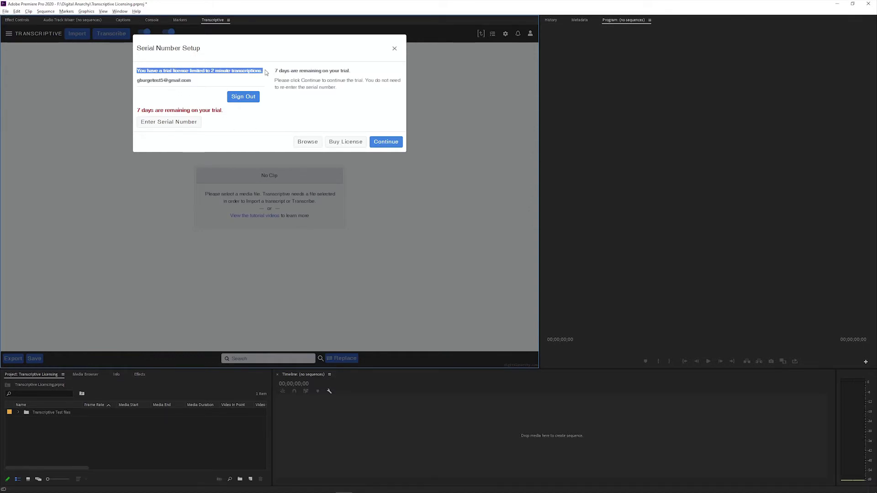
{"action": "left_click", "coordinate": [276, 71]}
{"action": "left_click_drag", "start_coordinate": [276, 71], "coordinate": [356, 73]}
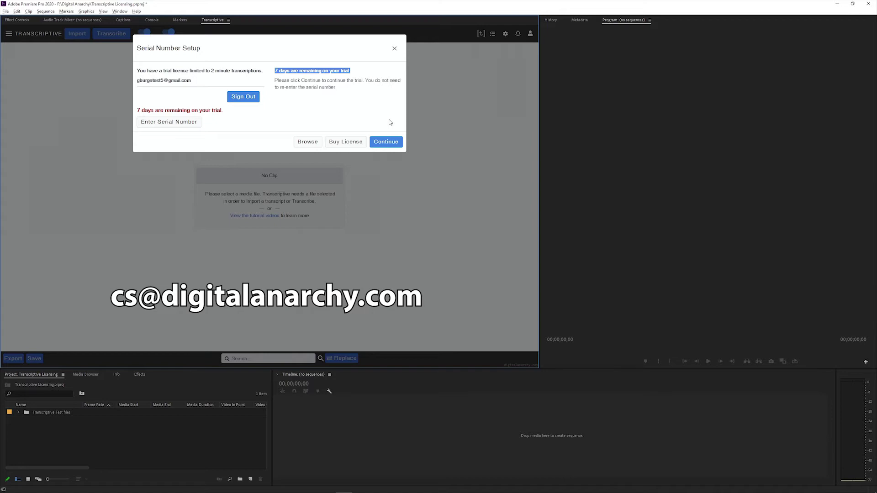
{"action": "left_click", "coordinate": [392, 142]}
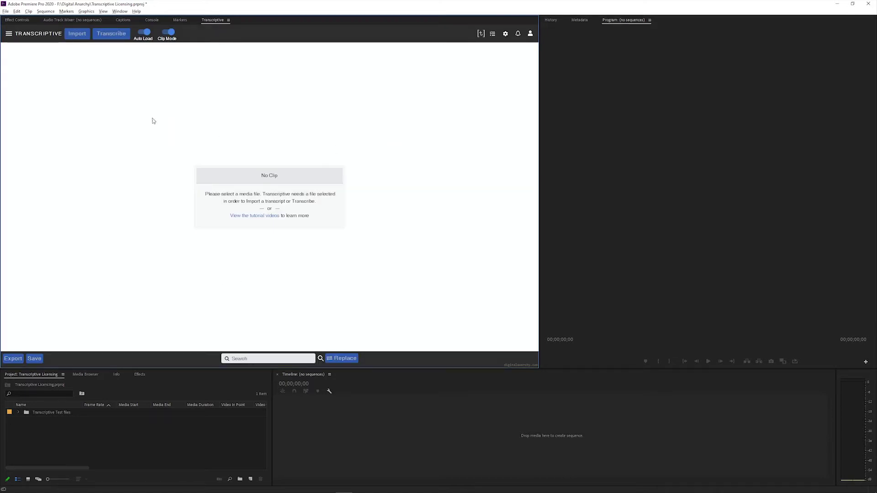
Step: Load the interview audio clip, open Transcribe, and check sequence length and available minutes
{"action": "double_click", "coordinate": [53, 420]}
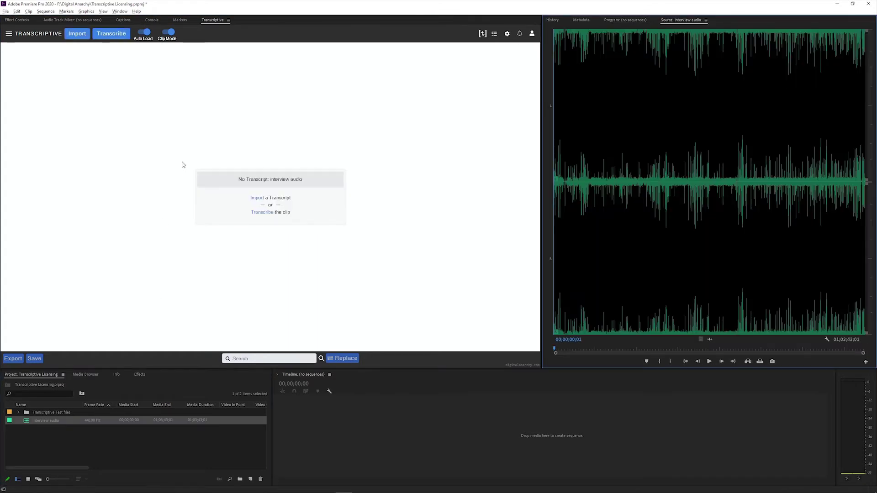
{"action": "left_click", "coordinate": [102, 38]}
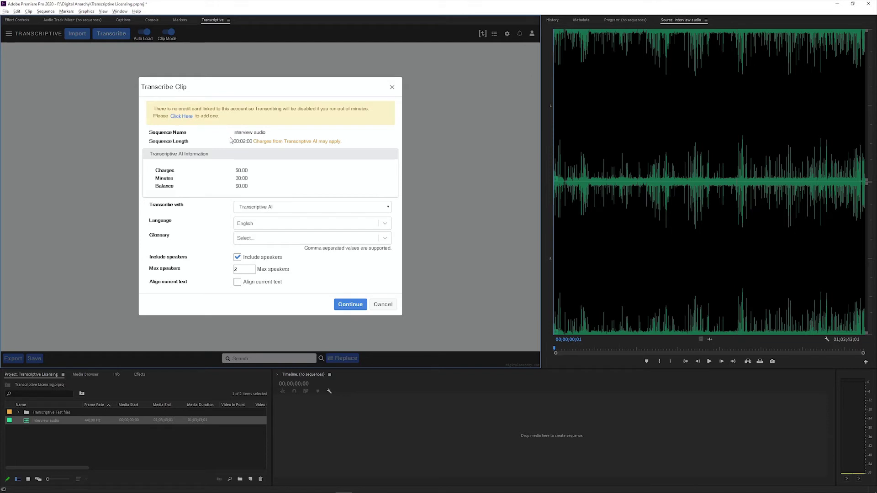
{"action": "left_click_drag", "start_coordinate": [234, 140], "coordinate": [253, 142]}
{"action": "left_click_drag", "start_coordinate": [235, 179], "coordinate": [250, 179]}
{"action": "left_click", "coordinate": [264, 186]}
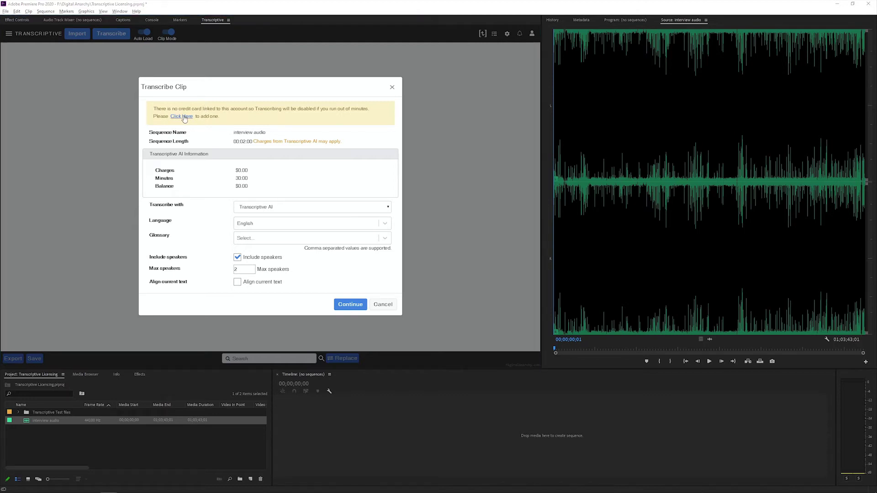
Step: Follow the add-card link, sign in, and go to Settings > Card
{"action": "left_click", "coordinate": [183, 118]}
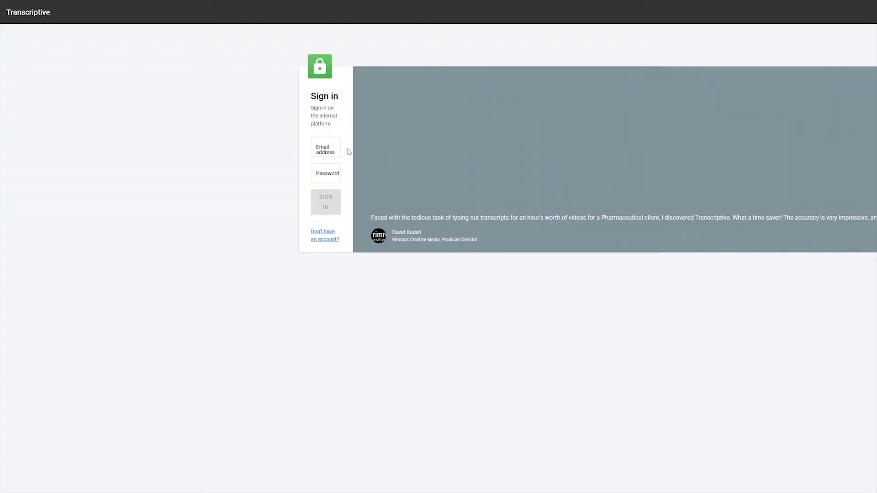
{"action": "type", "text": "1"}
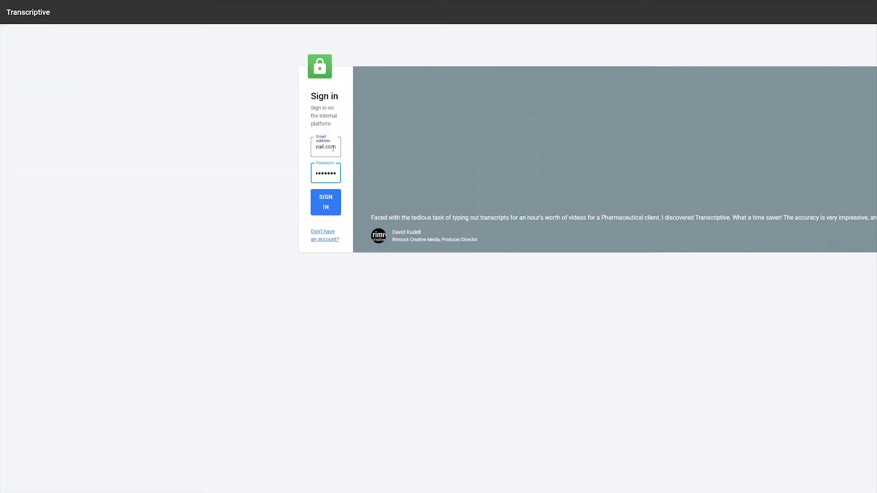
{"action": "key", "text": "Return"}
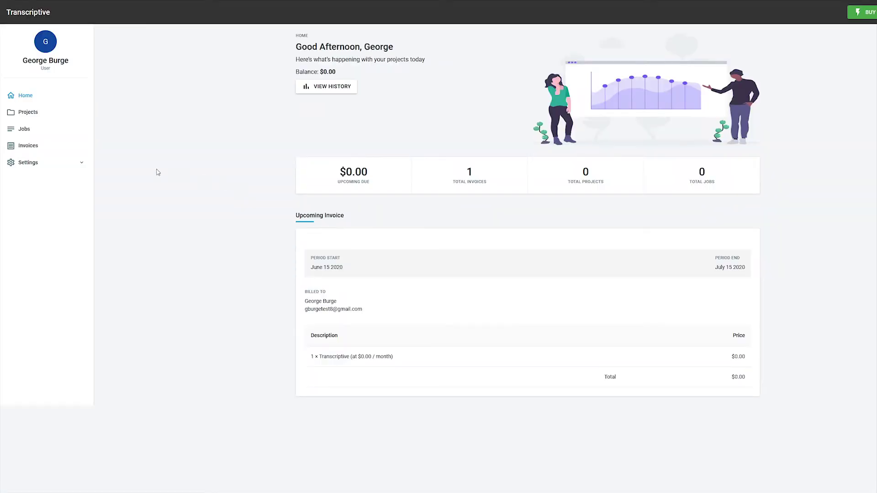
{"action": "left_click", "coordinate": [82, 165]}
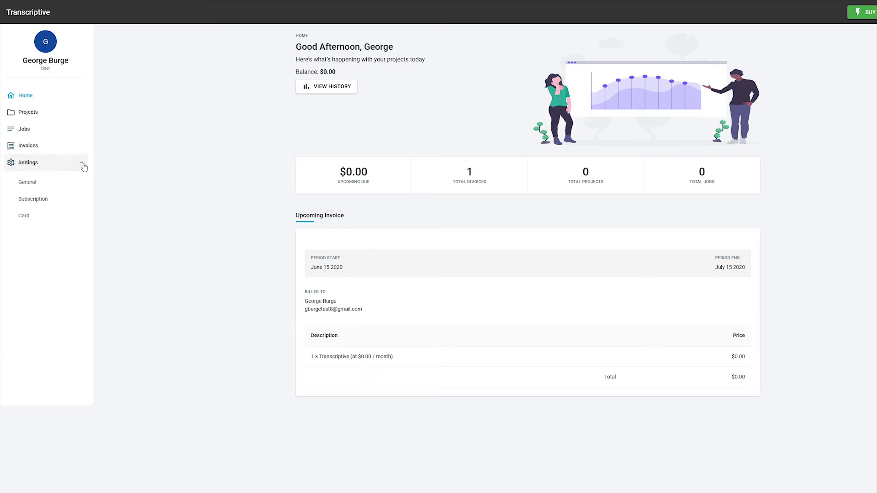
{"action": "left_click", "coordinate": [25, 216]}
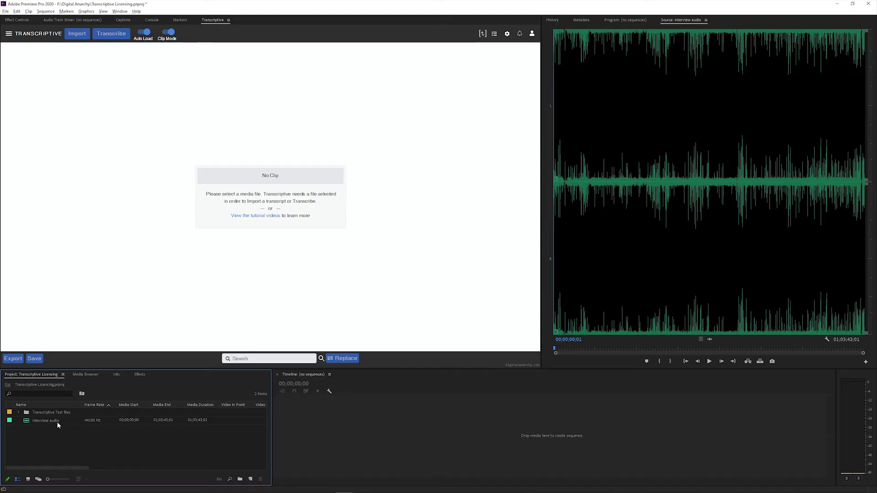
Step: Reopen the interview audio clip's Transcribe settings, cancel with Esc, and open the panel menu
{"action": "left_click", "coordinate": [57, 422]}
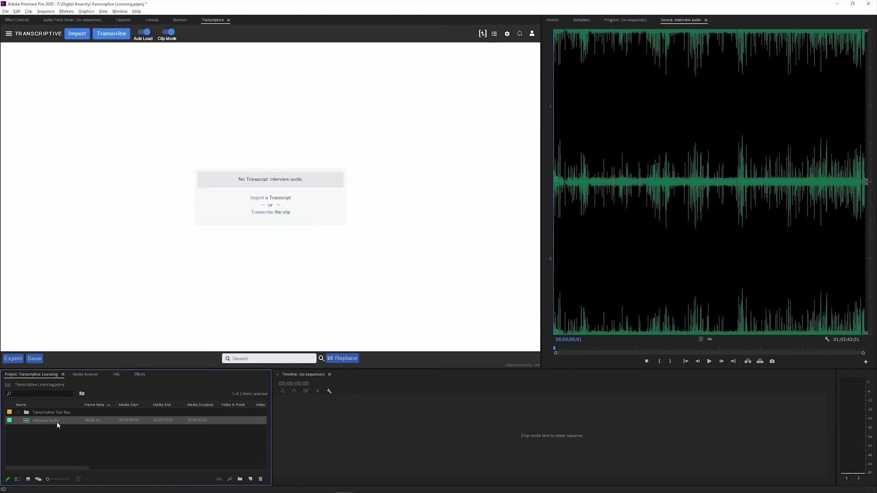
{"action": "left_click", "coordinate": [110, 34]}
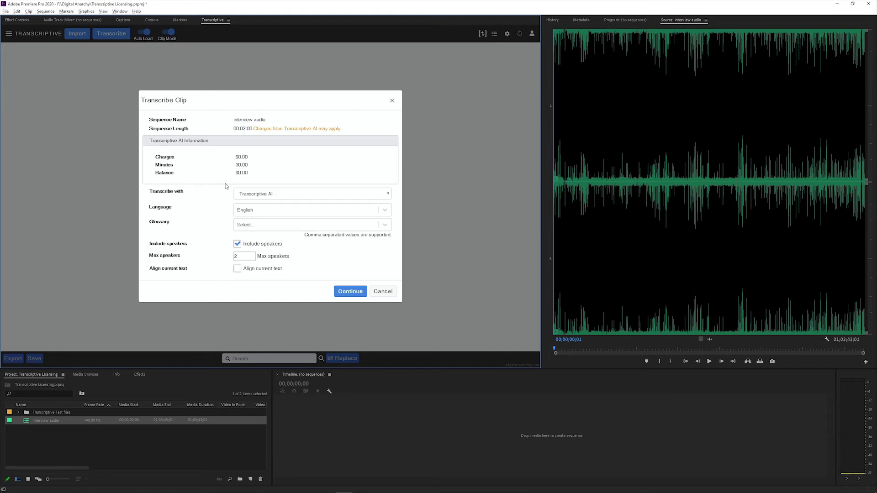
{"action": "key", "text": "Escape"}
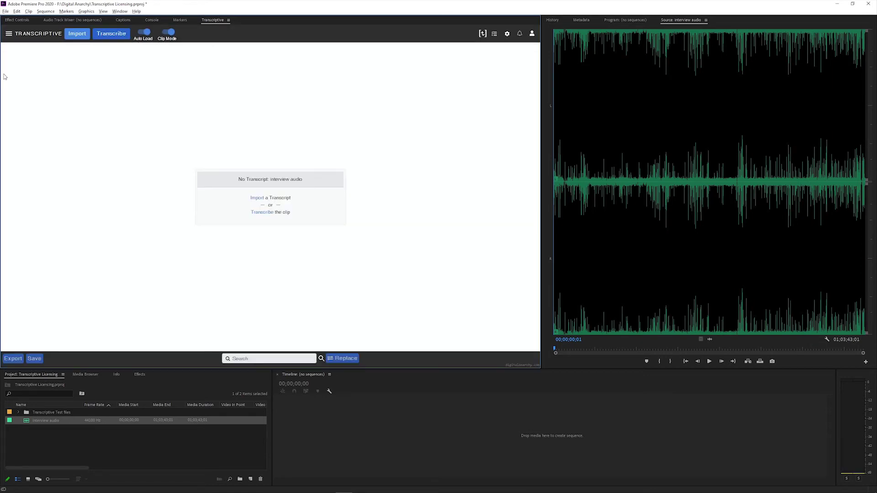
{"action": "left_click", "coordinate": [9, 34]}
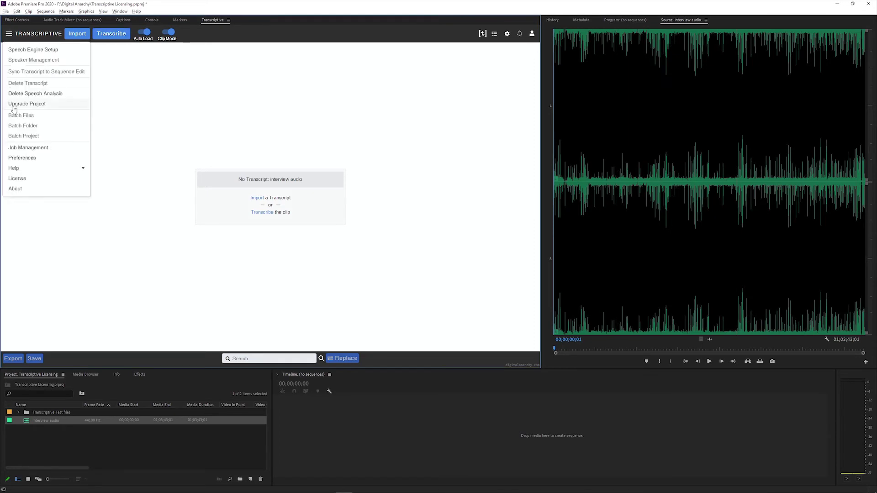
Step: Open License from the Transcriptive menu and check the seven trial days remaining
{"action": "left_click", "coordinate": [25, 179]}
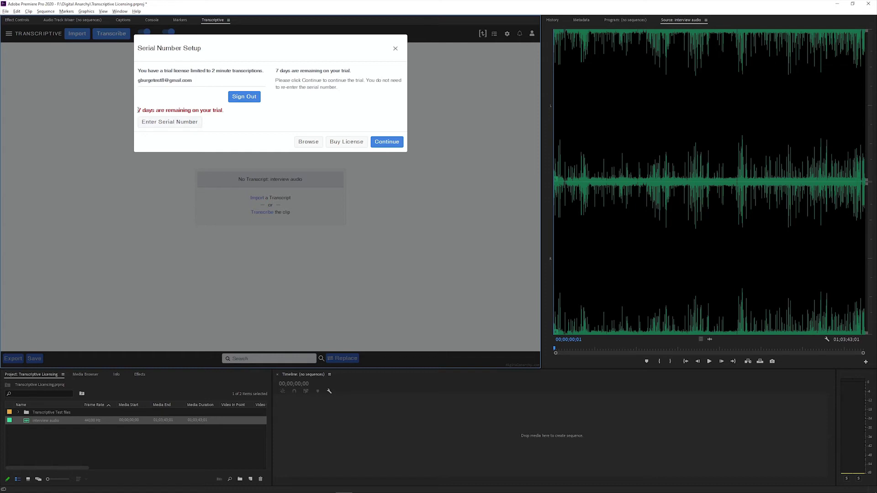
{"action": "left_click_drag", "start_coordinate": [139, 110], "coordinate": [219, 112]}
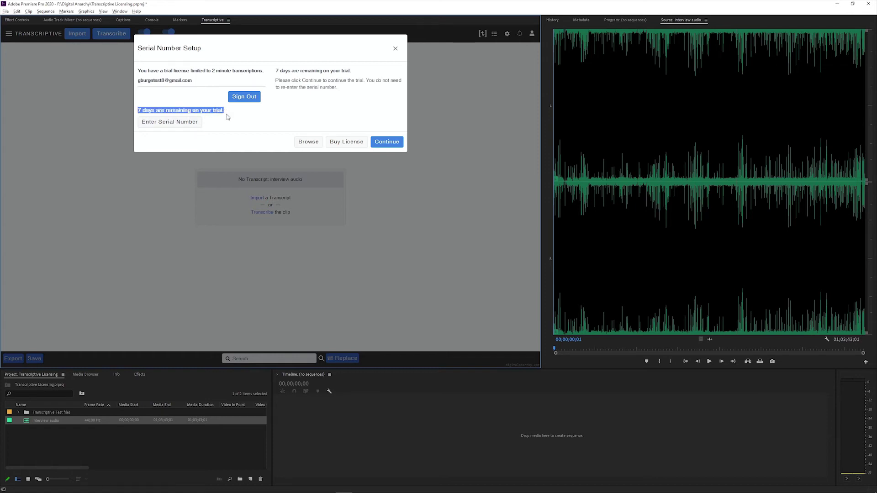
Step: Paste the serial number into the Enter Serial Number field and register it
{"action": "left_click", "coordinate": [158, 122]}
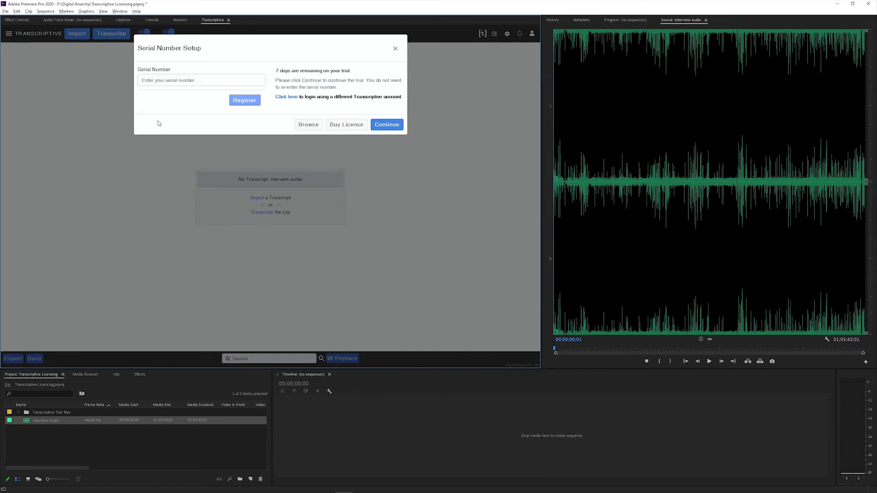
{"action": "left_click", "coordinate": [173, 81]}
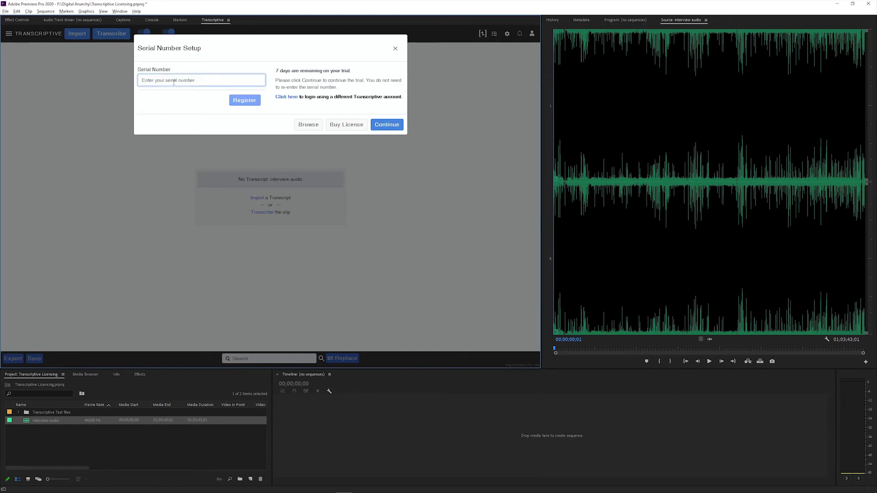
{"action": "right_click", "coordinate": [170, 80]}
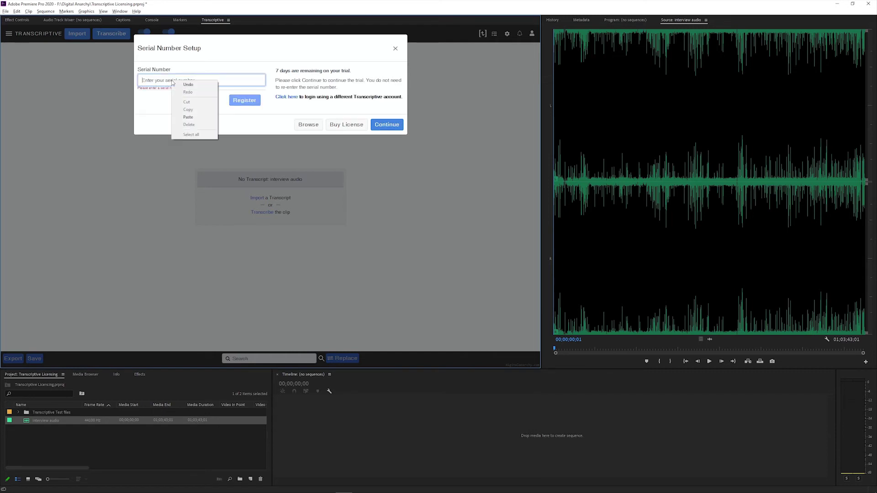
{"action": "left_click", "coordinate": [184, 117]}
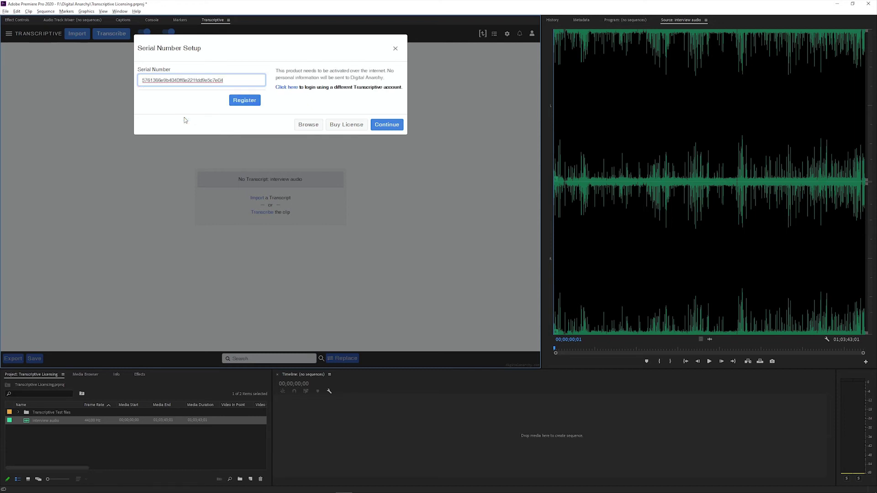
{"action": "left_click", "coordinate": [256, 102]}
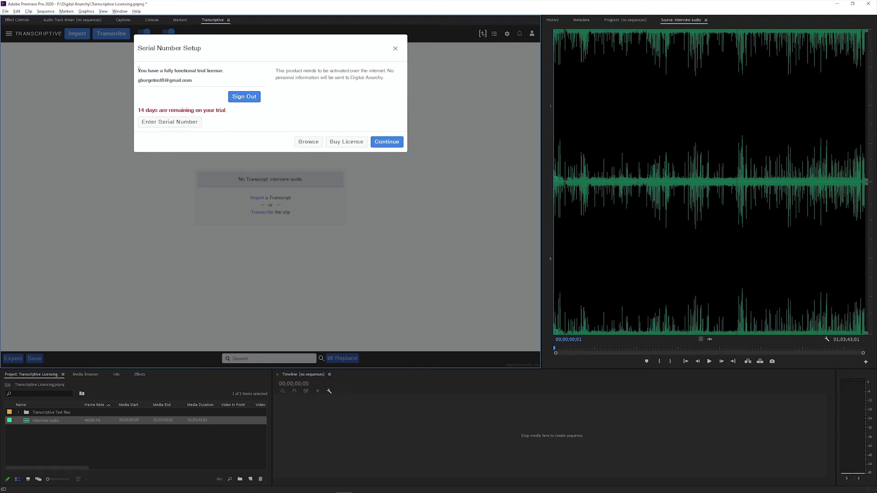
Step: Confirm the fully functional trial with 14 days remaining and close the setup
{"action": "left_click_drag", "start_coordinate": [138, 69], "coordinate": [231, 72]}
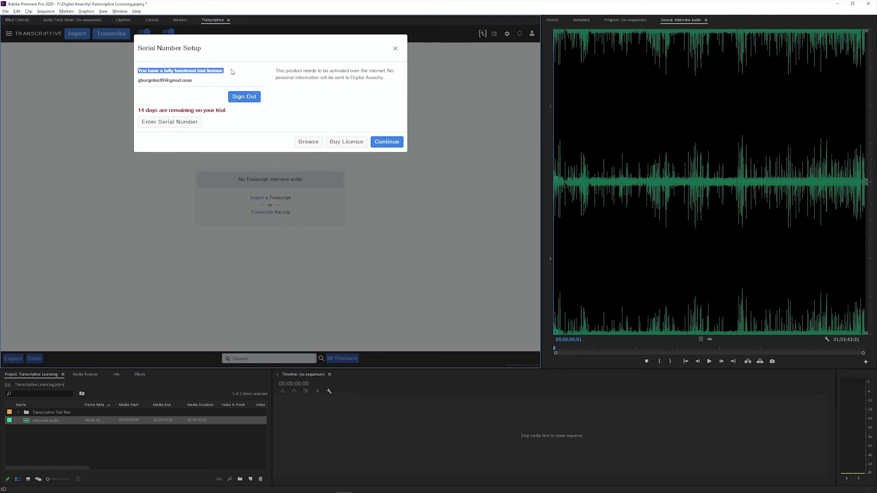
{"action": "triple_click", "coordinate": [198, 110]}
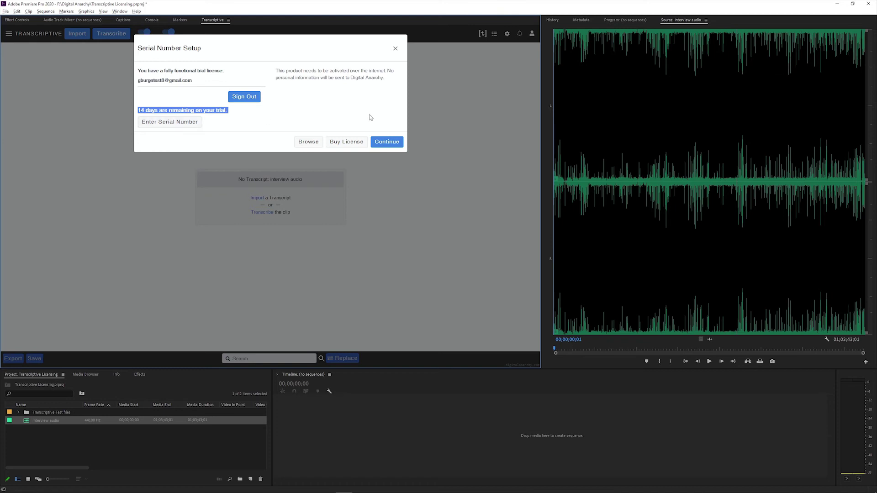
{"action": "left_click", "coordinate": [388, 144]}
Step: Check the clip's transcription estimate (30:00 minutes, $2.72 charge), then cancel without transcribing
{"action": "left_click", "coordinate": [113, 36]}
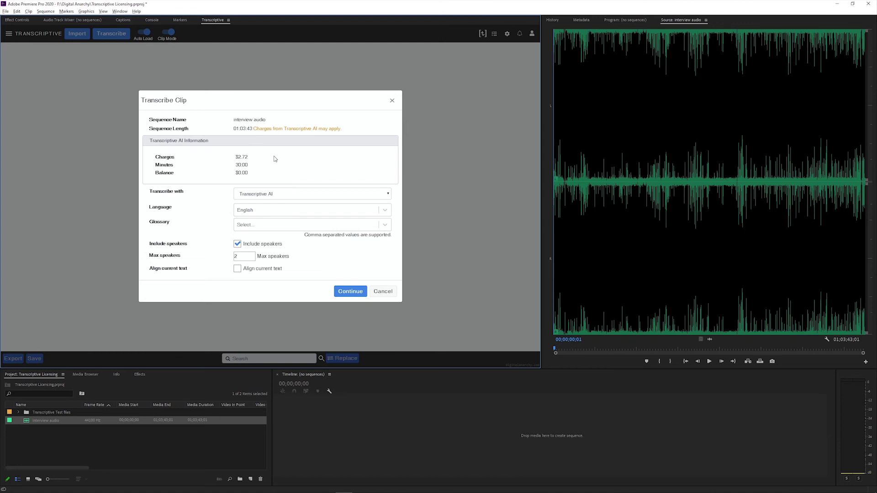
{"action": "double_click", "coordinate": [248, 166]}
{"action": "left_click", "coordinate": [236, 157]}
{"action": "left_click_drag", "start_coordinate": [236, 157], "coordinate": [255, 156]}
{"action": "left_click", "coordinate": [381, 292]}
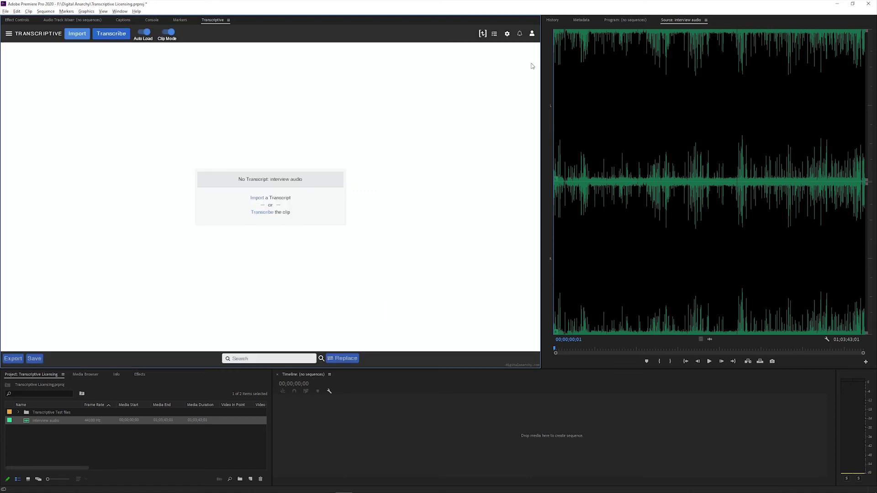
Step: Log out of the Transcriptive account via the user menu, then choose Login
{"action": "left_click", "coordinate": [532, 34]}
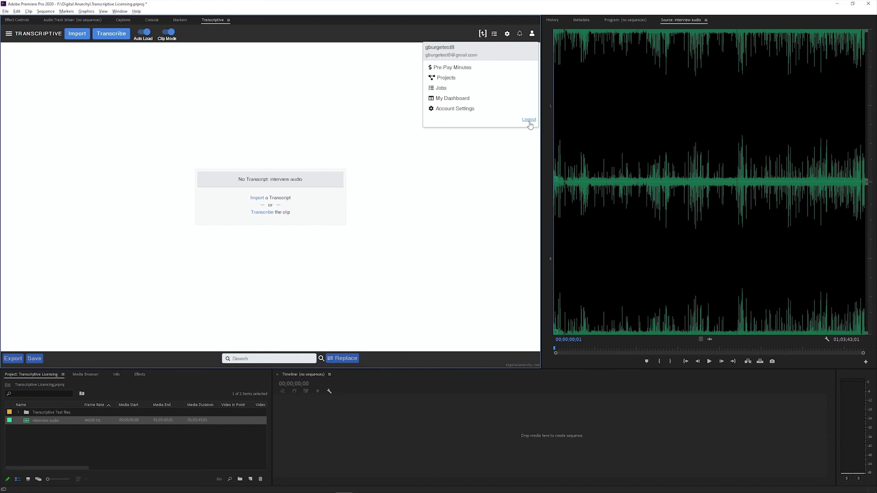
{"action": "left_click", "coordinate": [529, 121]}
{"action": "left_click", "coordinate": [532, 35]}
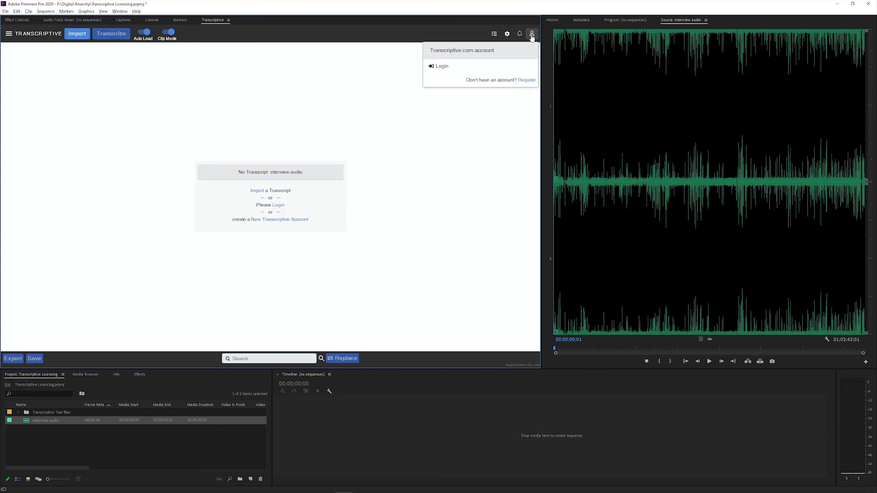
{"action": "left_click", "coordinate": [449, 69]}
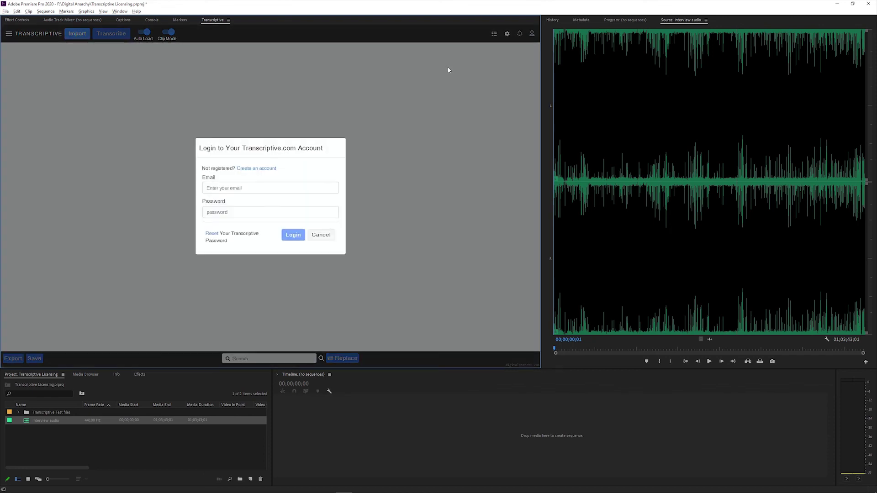
Step: Enter the account email and password in the Transcriptive.com form and submit
{"action": "left_click", "coordinate": [231, 186]}
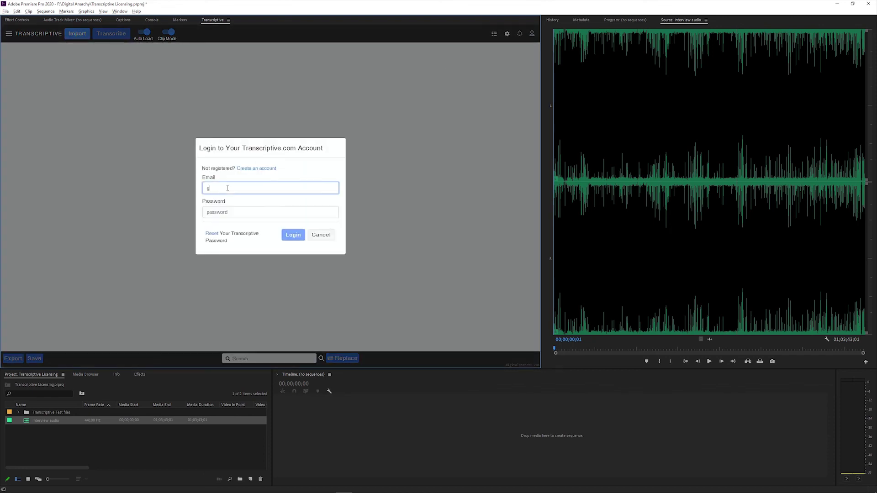
{"action": "key", "text": "Tab"}
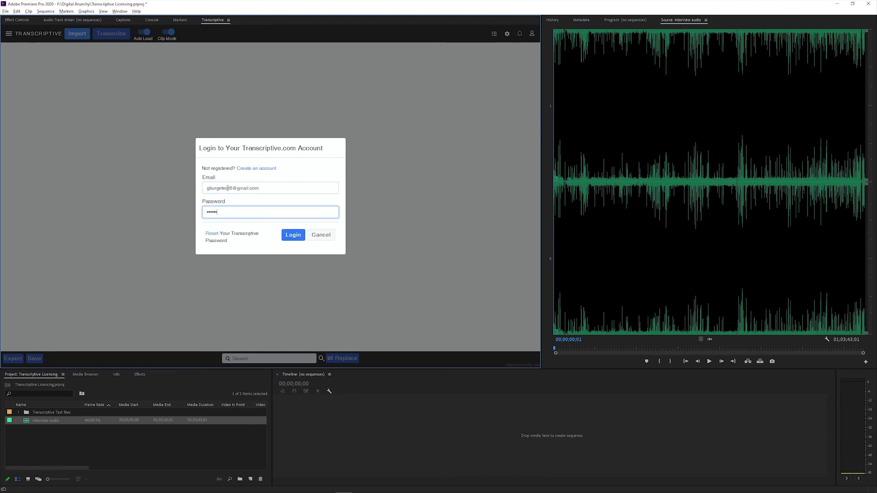
{"action": "key", "text": "Return"}
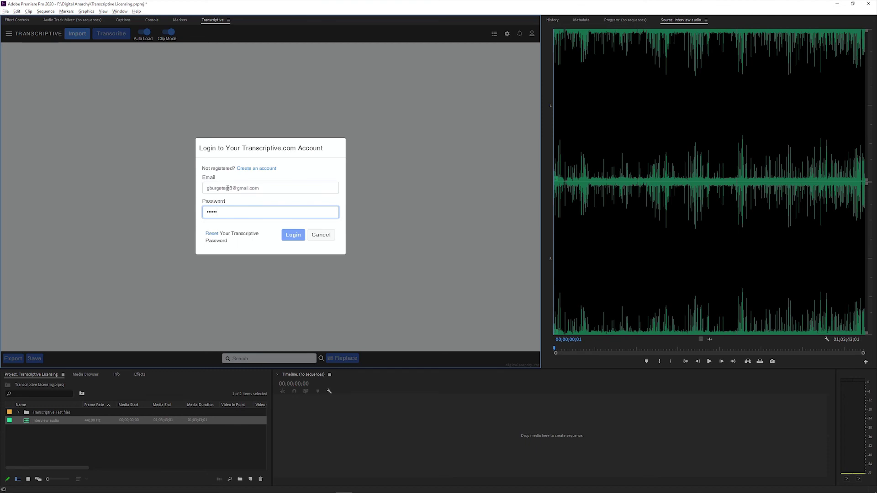